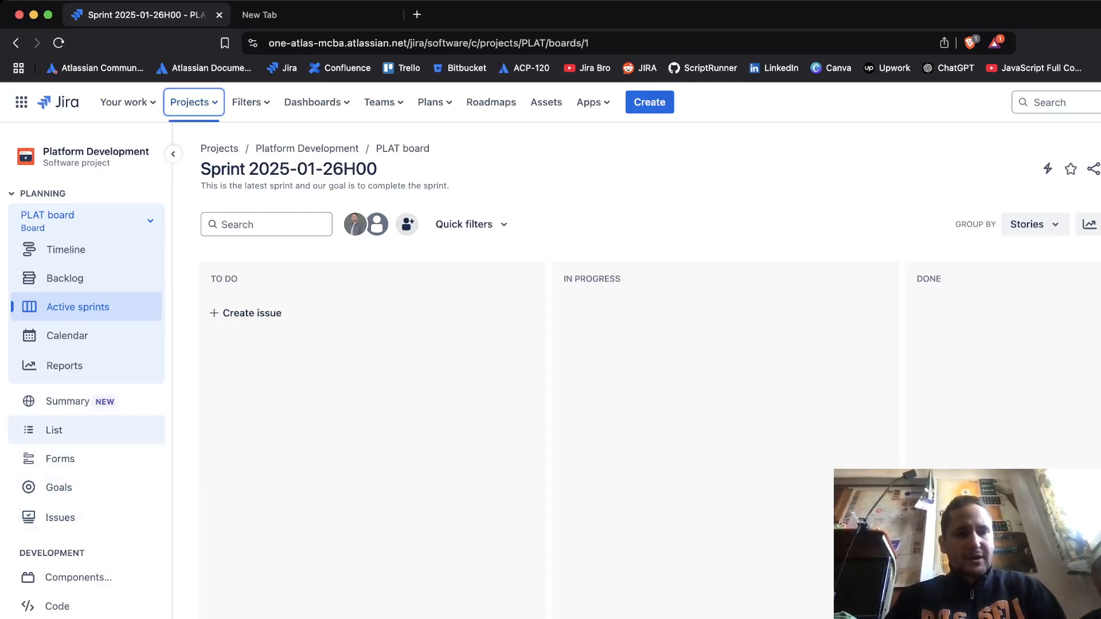
Step: Open the project settings of the Platform Development project
key(Tab)
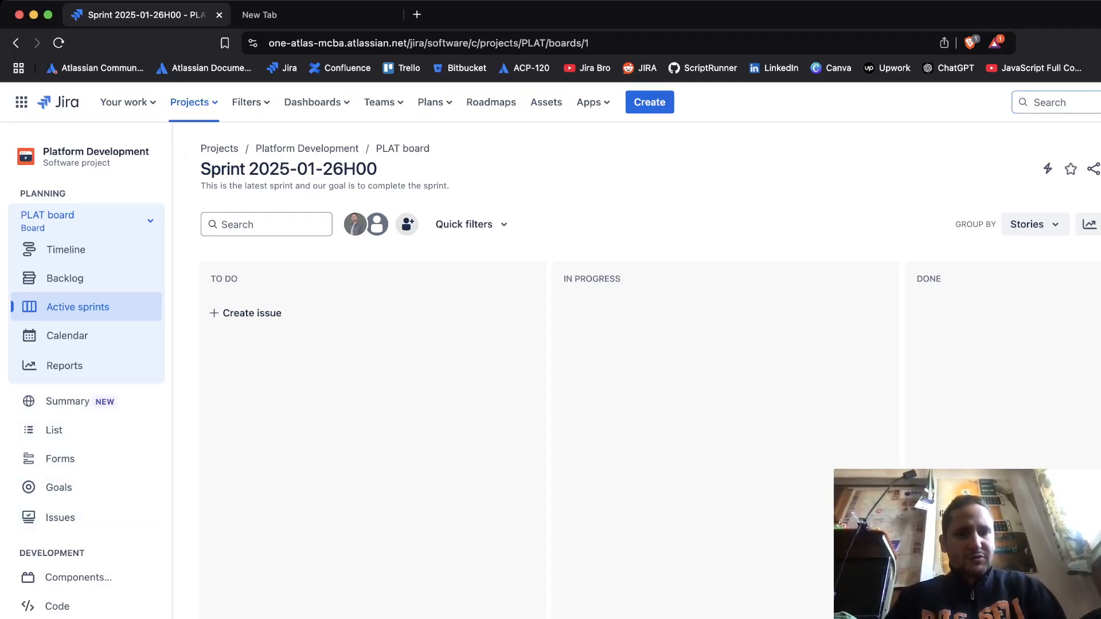
key(Tab)
key(Tab)
key(Tab)
key(Tab)
key(Tab)
key(Tab)
key(Tab)
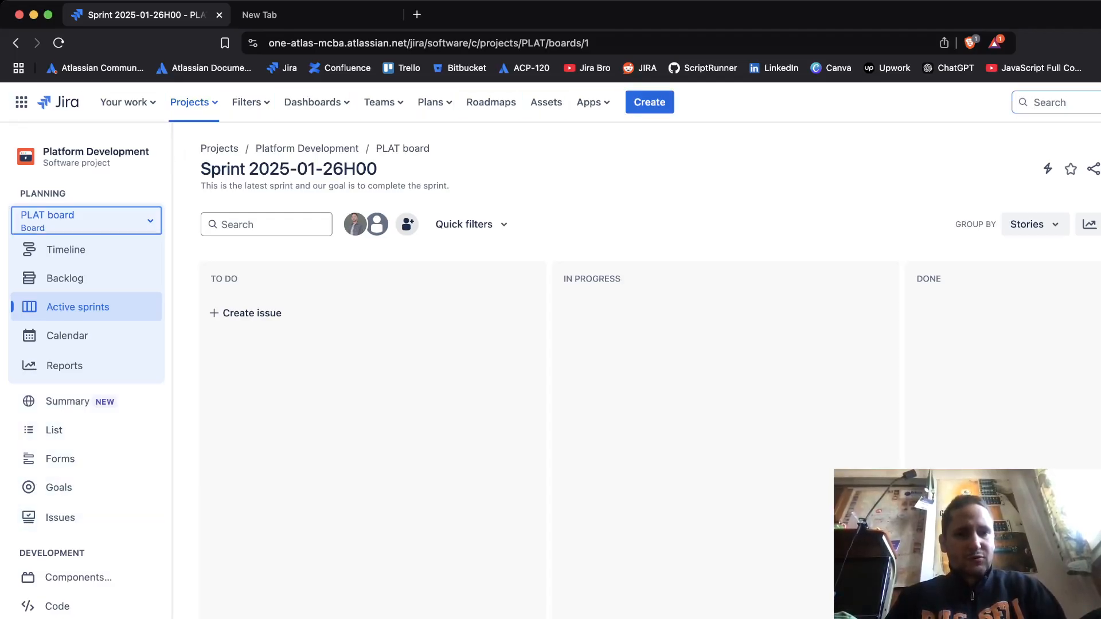
key(Tab)
key(Tab)
key(Tab)
key(Tab)
key(Tab)
key(Tab)
key(Tab)
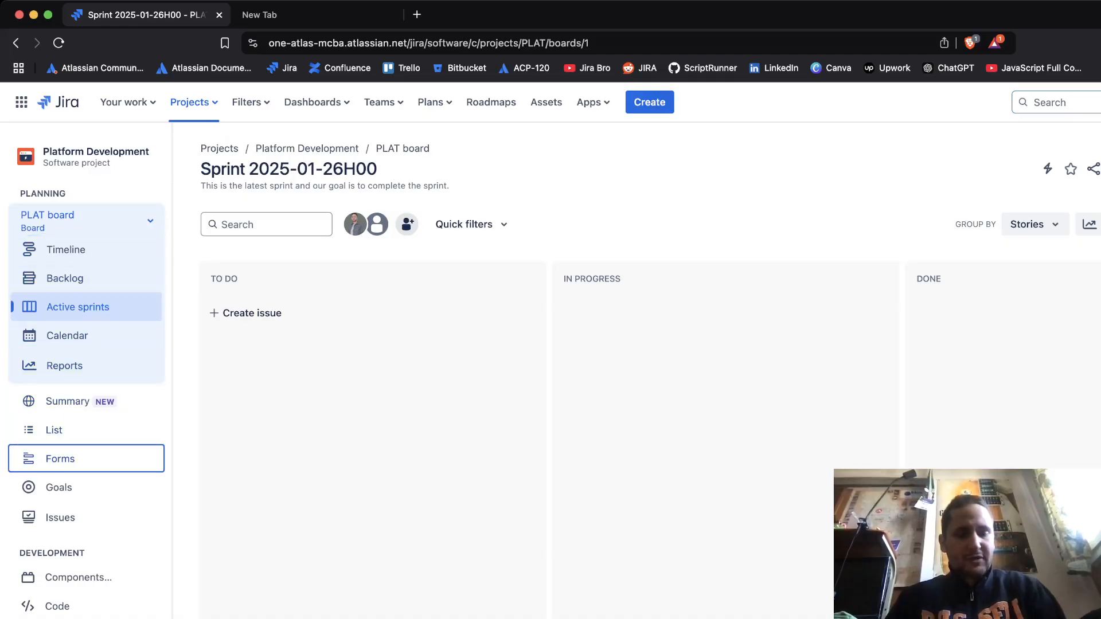
key(Tab)
key(Tab)
key(Tab)
key(Tab)
key(Tab)
key(Tab)
key(Tab)
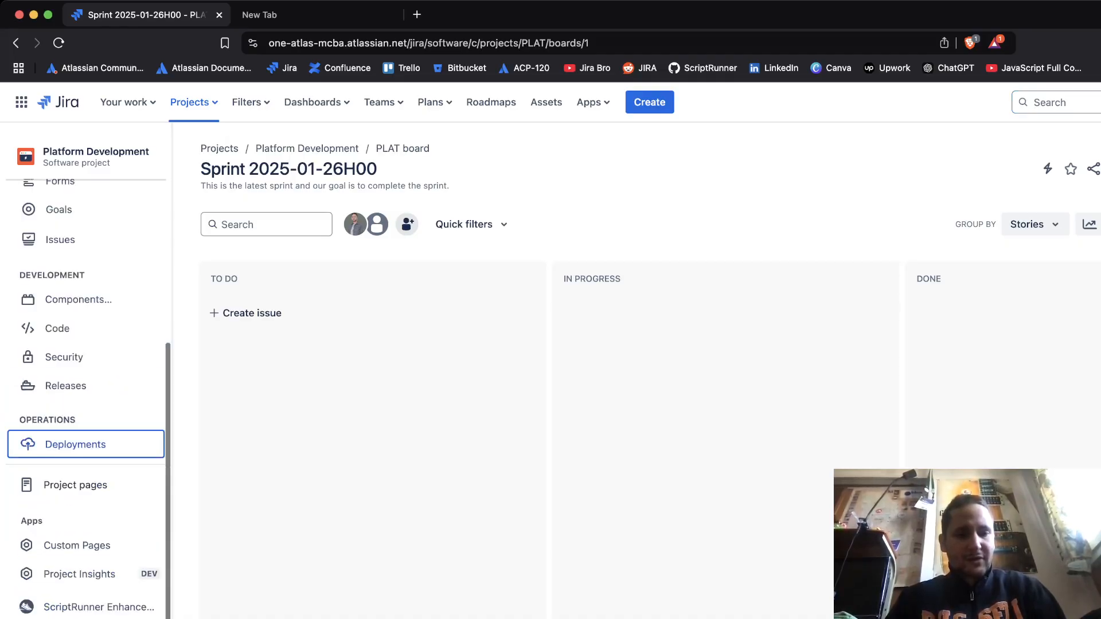
key(Tab)
key(Tab)
key(Tab)
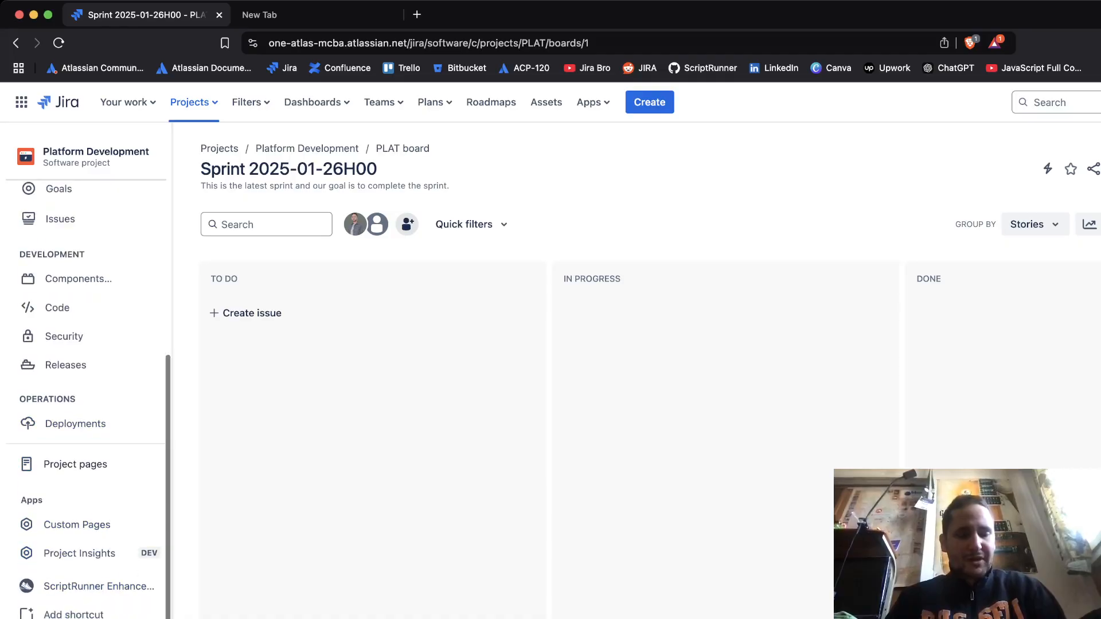
key(Return)
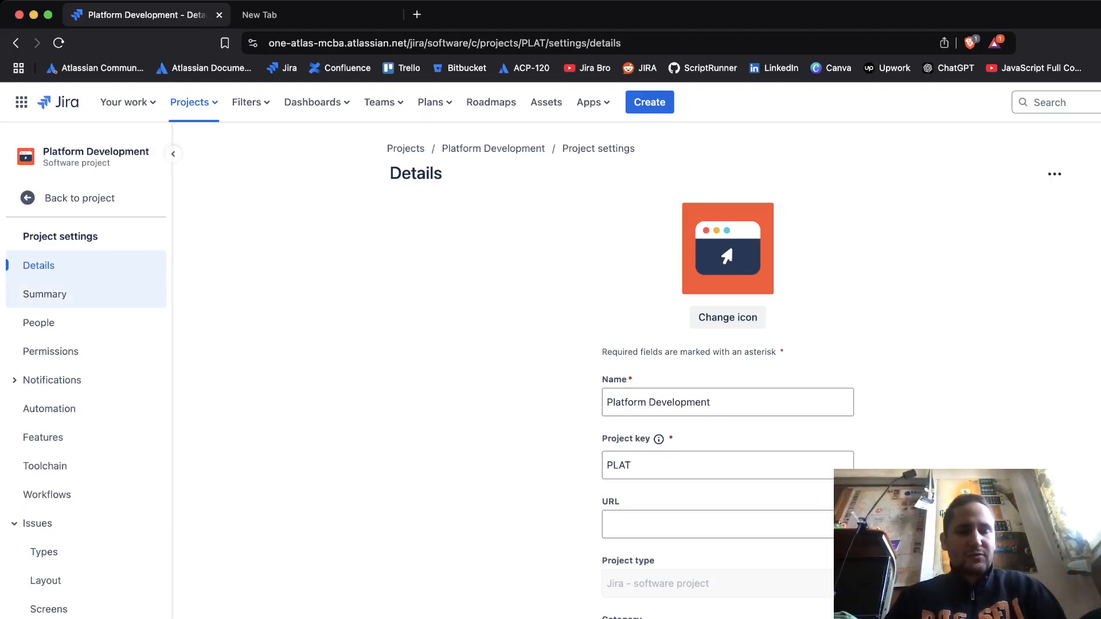
Step: Go to the project's settings summary and open its Default priority scheme from the Priorities section
click(44, 294)
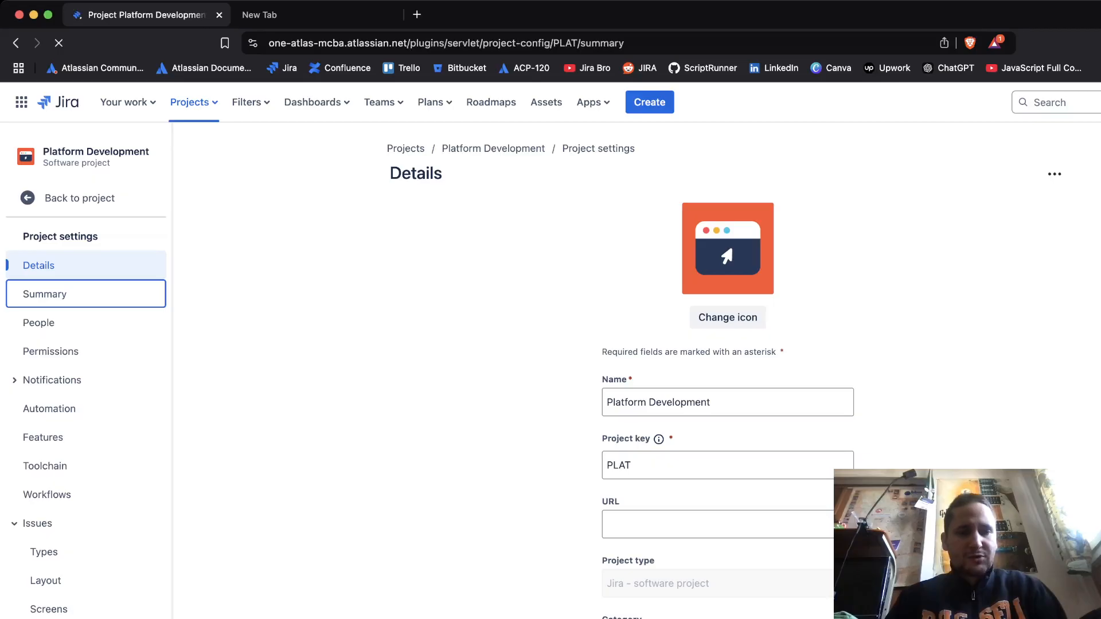
scroll(637, 367, down, 1)
scroll(636, 367, down, 3)
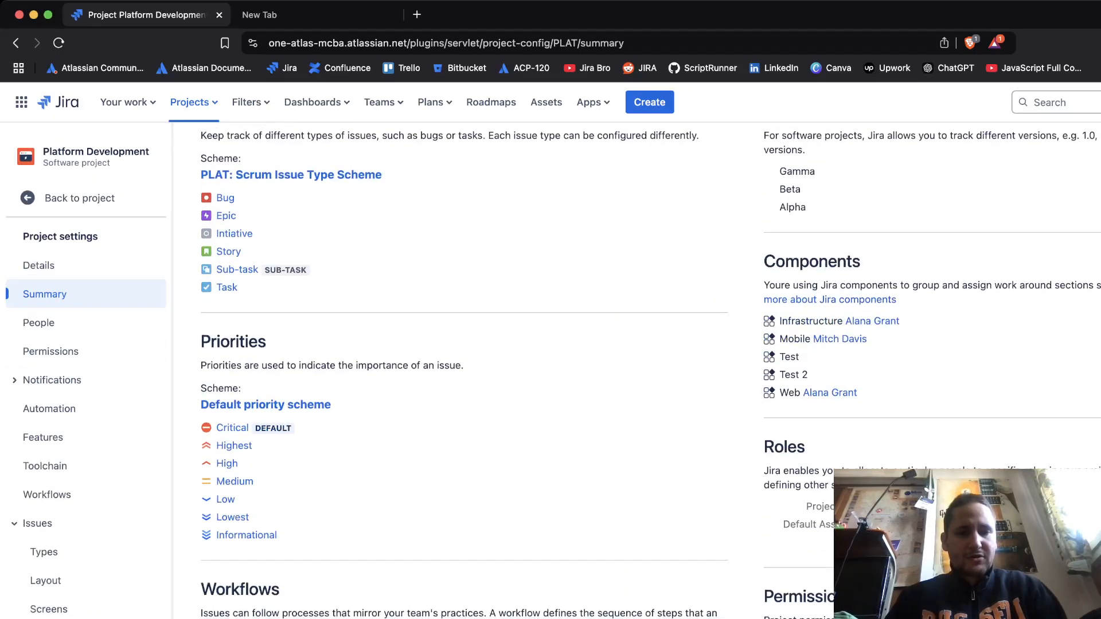
drag(210, 343, 268, 342)
click(270, 343)
drag(198, 388, 241, 389)
click(242, 389)
click(252, 405)
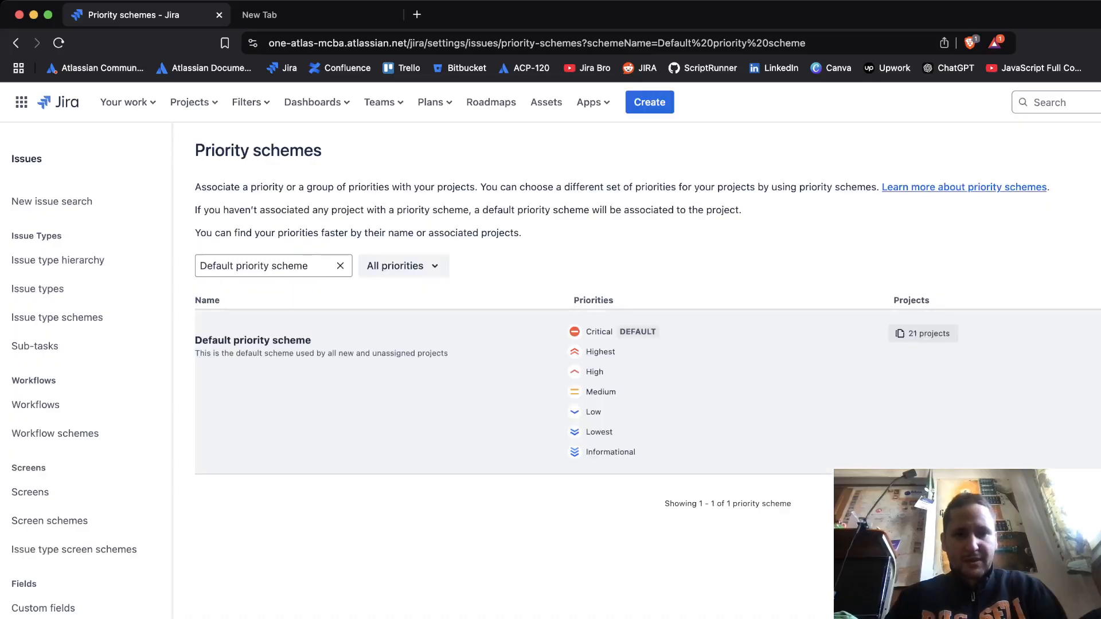
Step: Clear the scheme name filter and start a new priority scheme named "PLAT: Priority Scheme"
click(340, 266)
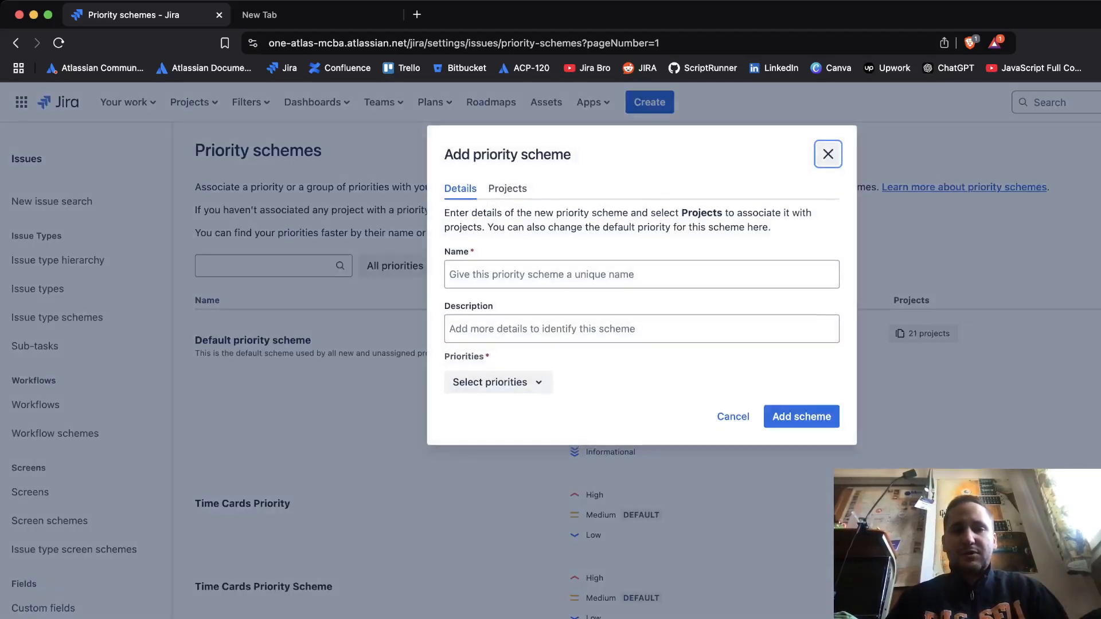
click(641, 274)
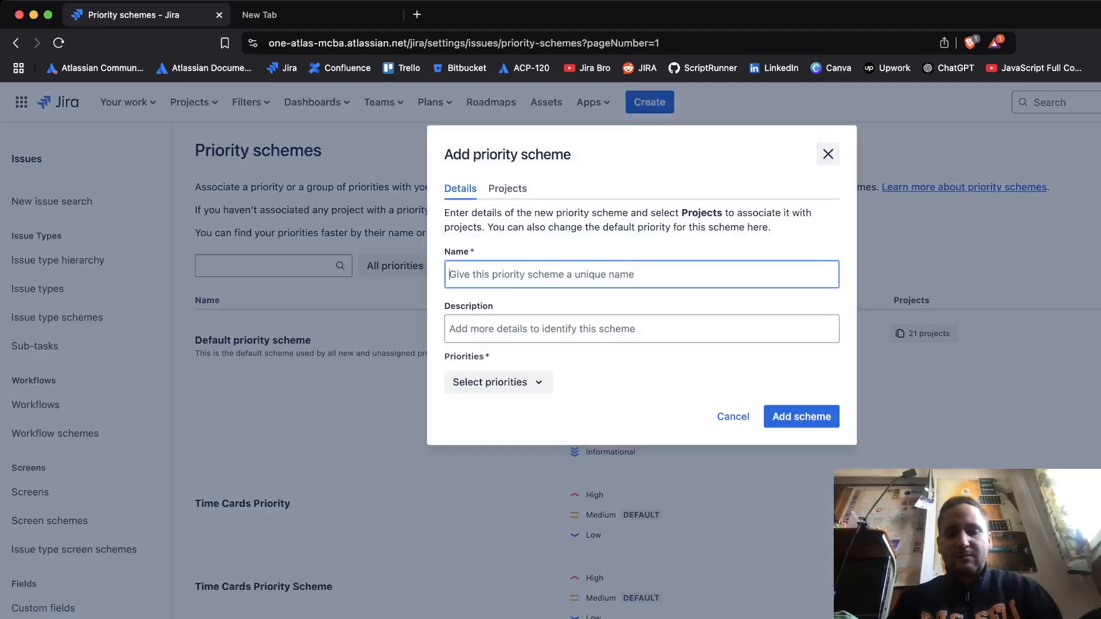
text(PO)
key(BackSpace)
text(LAT:)
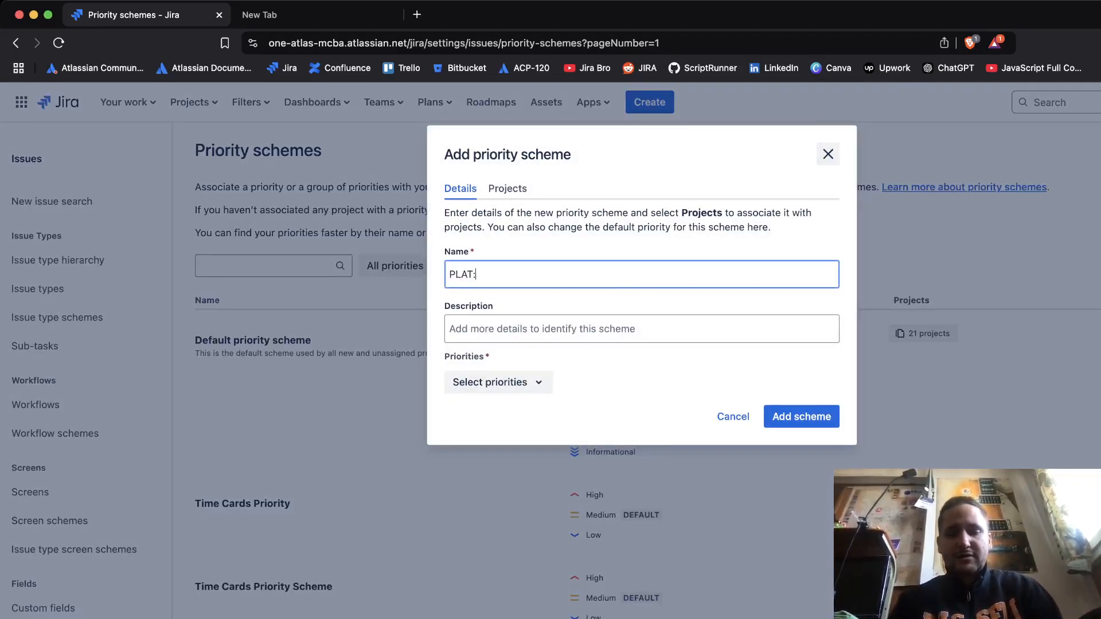
text( Priority)
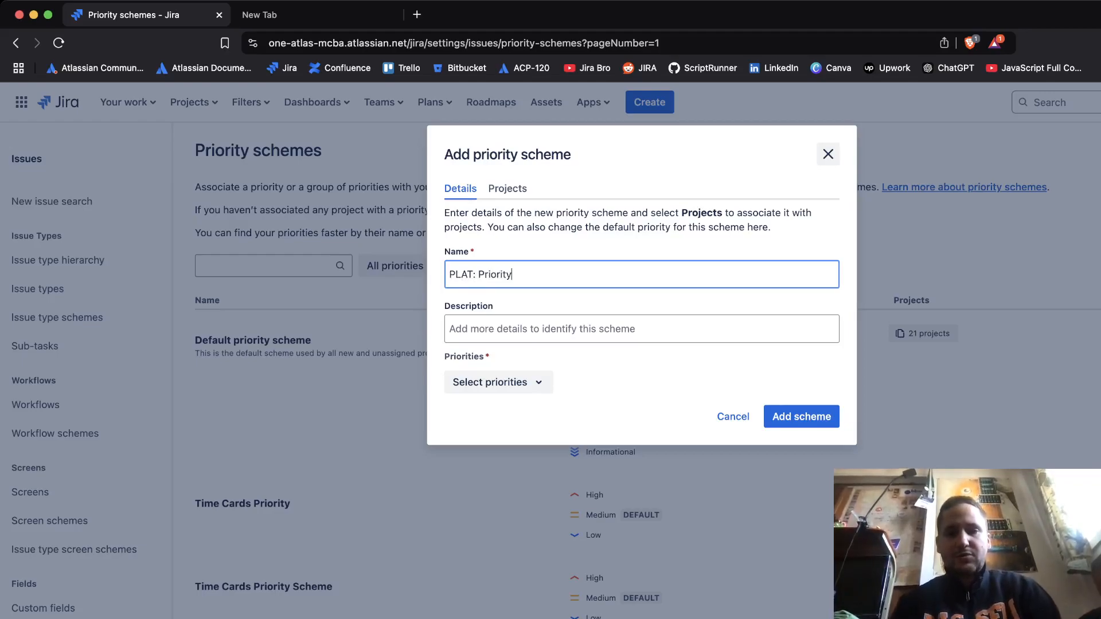
text( Scheme)
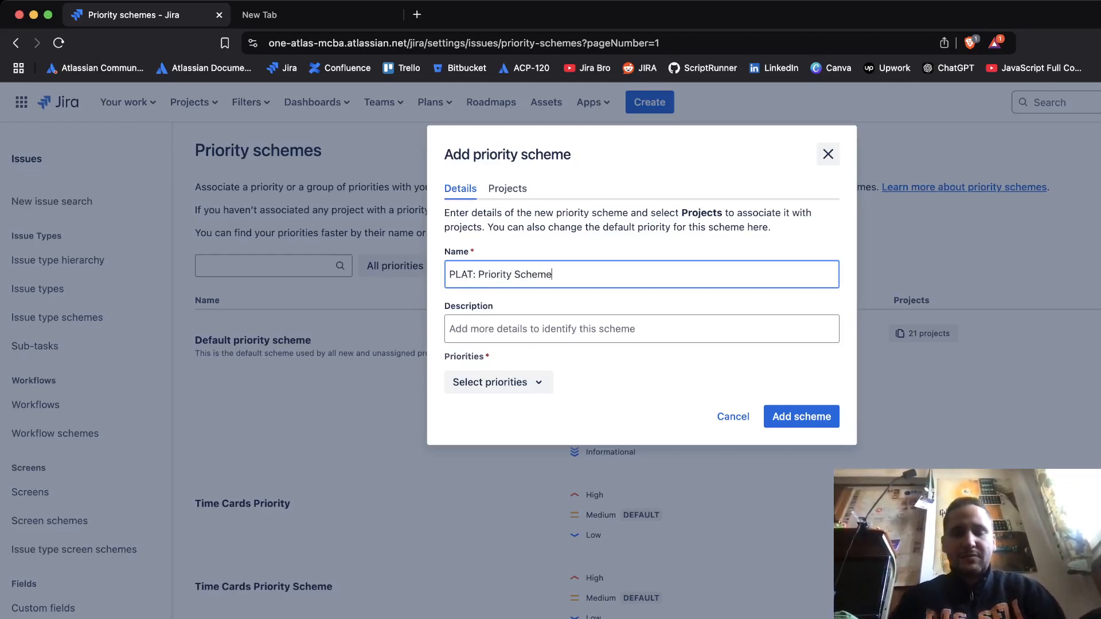
Step: Add the Medium, High and Low priorities to the new scheme and make High the default
click(498, 382)
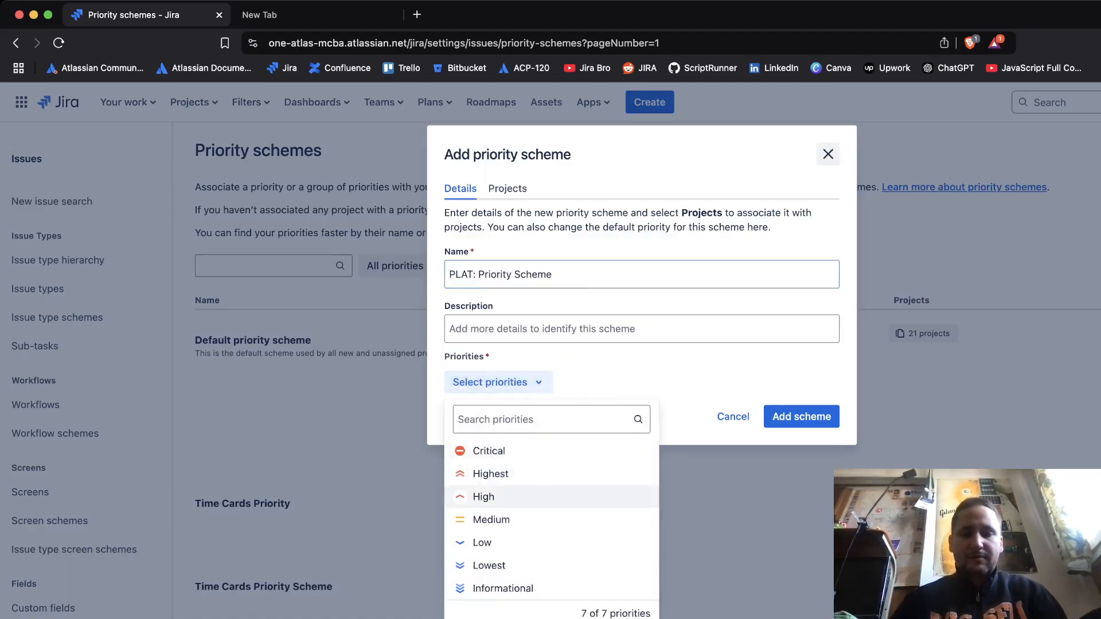
click(491, 520)
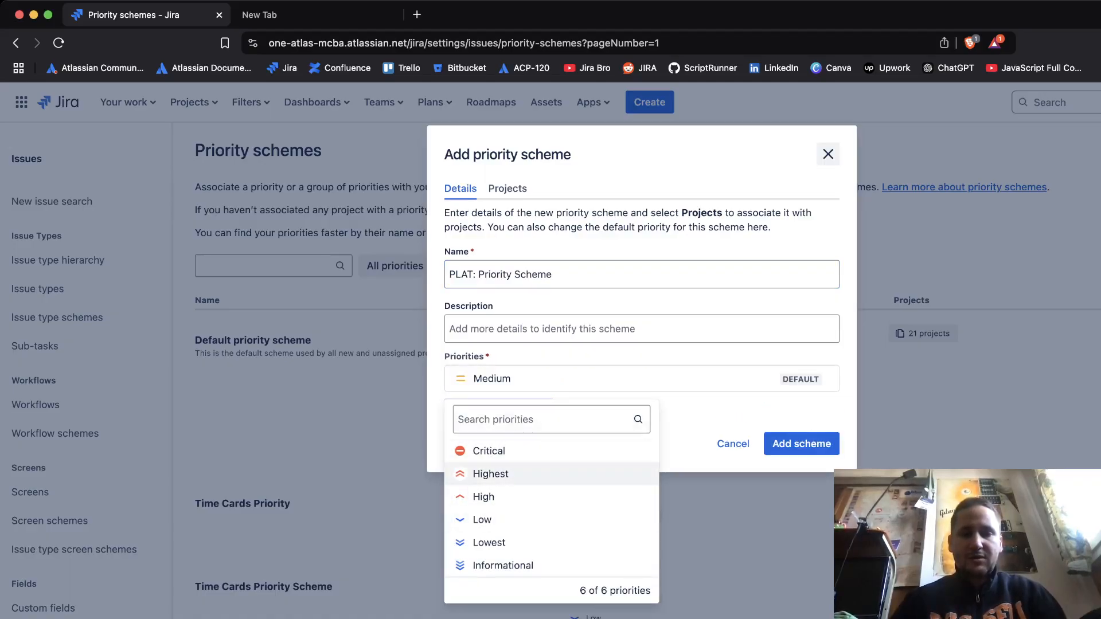
click(483, 497)
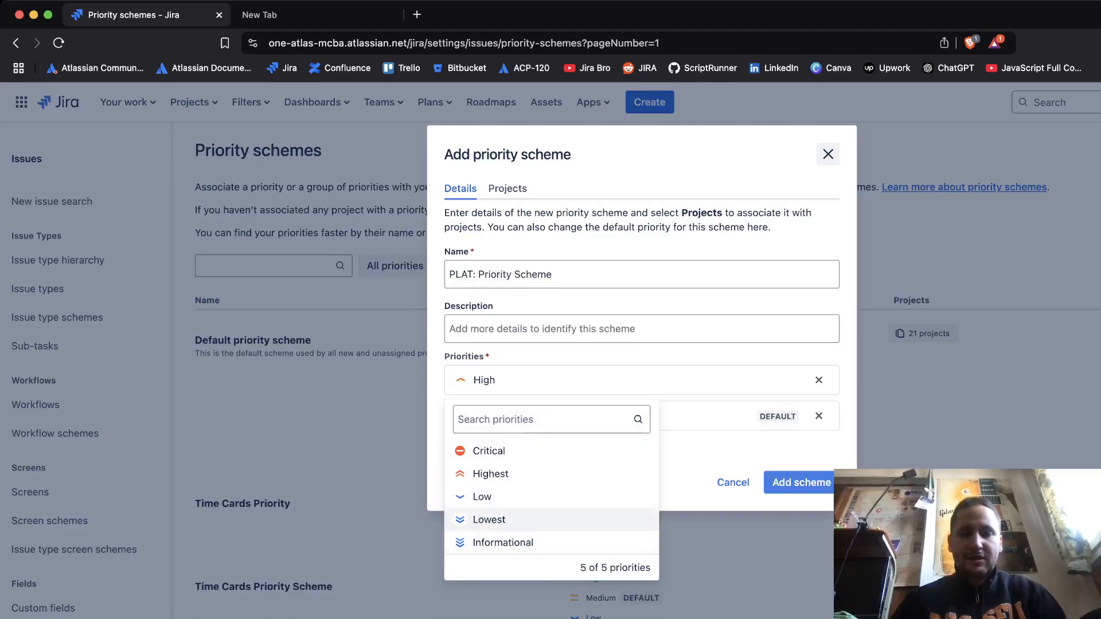
click(483, 497)
key(Escape)
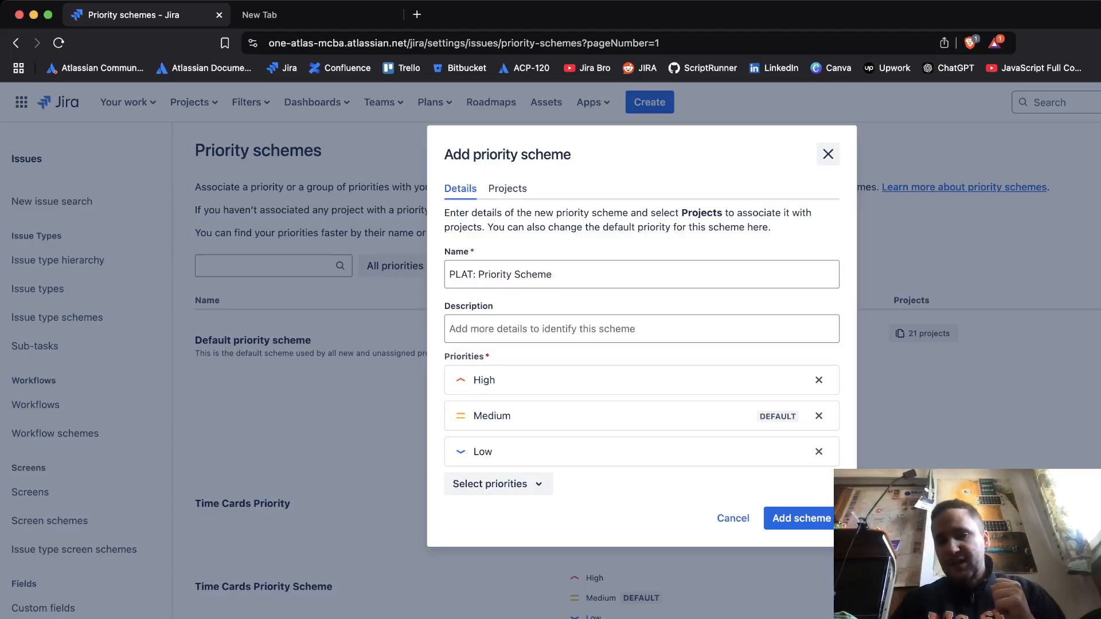
click(774, 380)
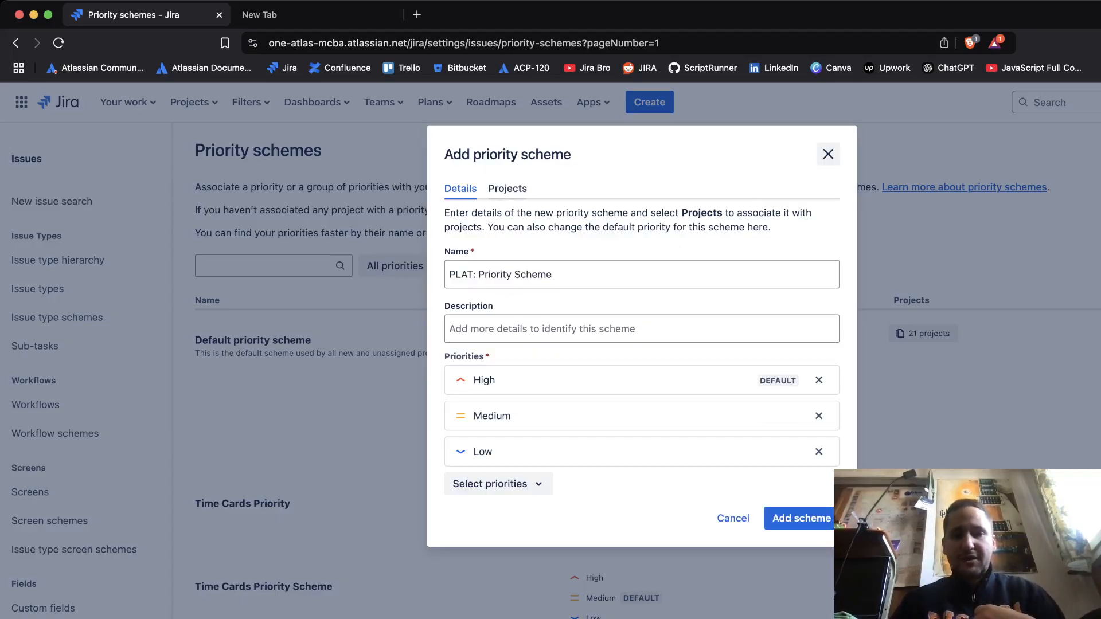
Step: Search the projects for "PL", associate Platform Development with the new scheme, and continue to the priority replacement
click(507, 188)
click(573, 280)
text(PL)
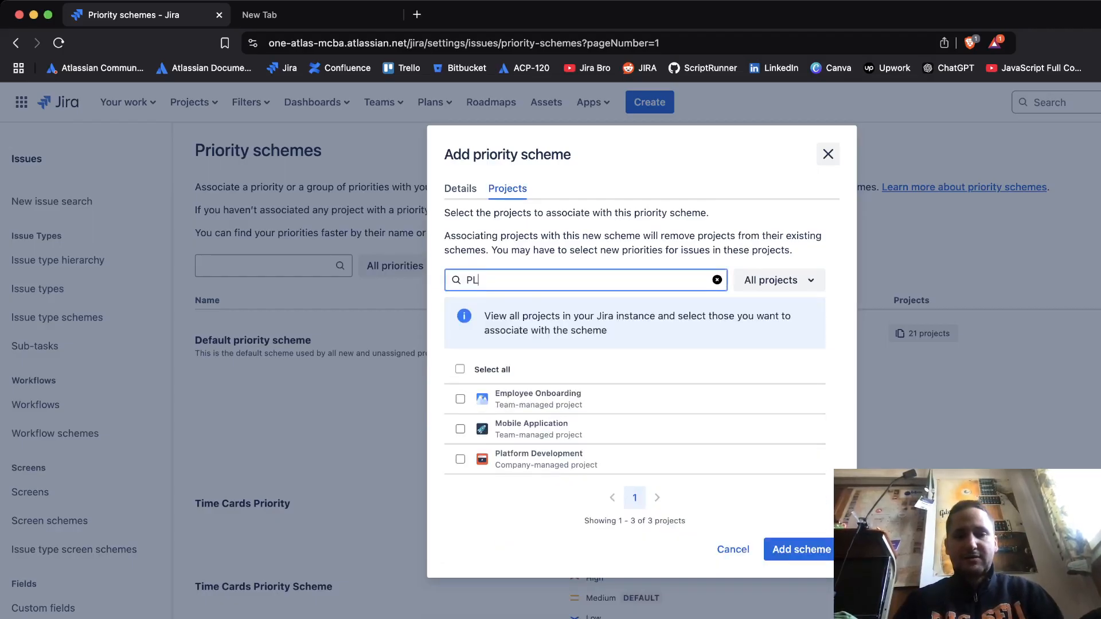
click(461, 459)
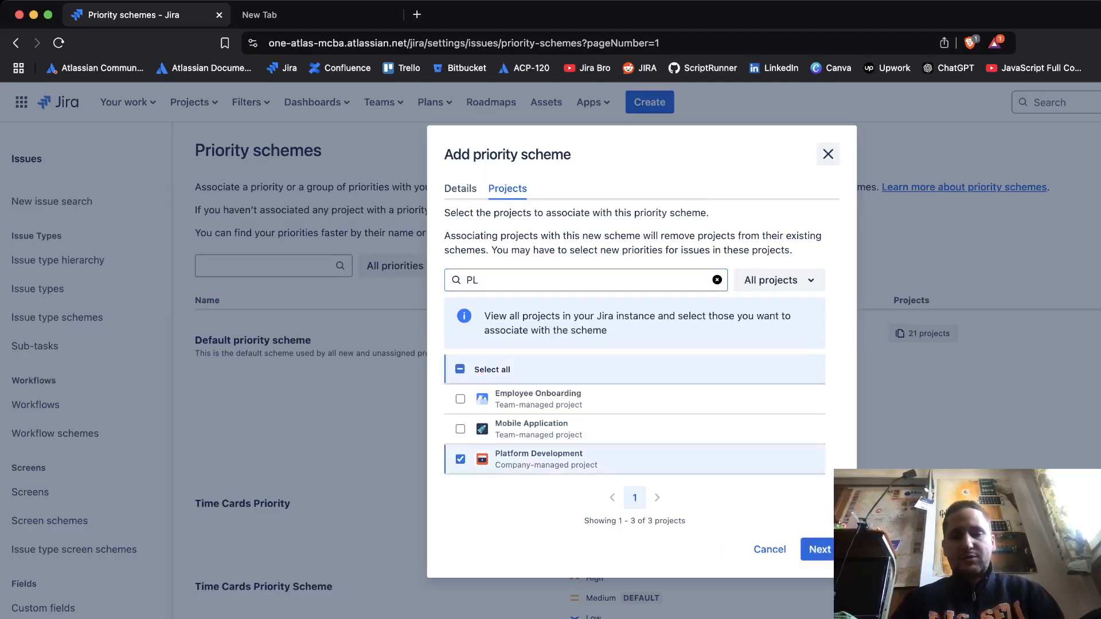
click(818, 549)
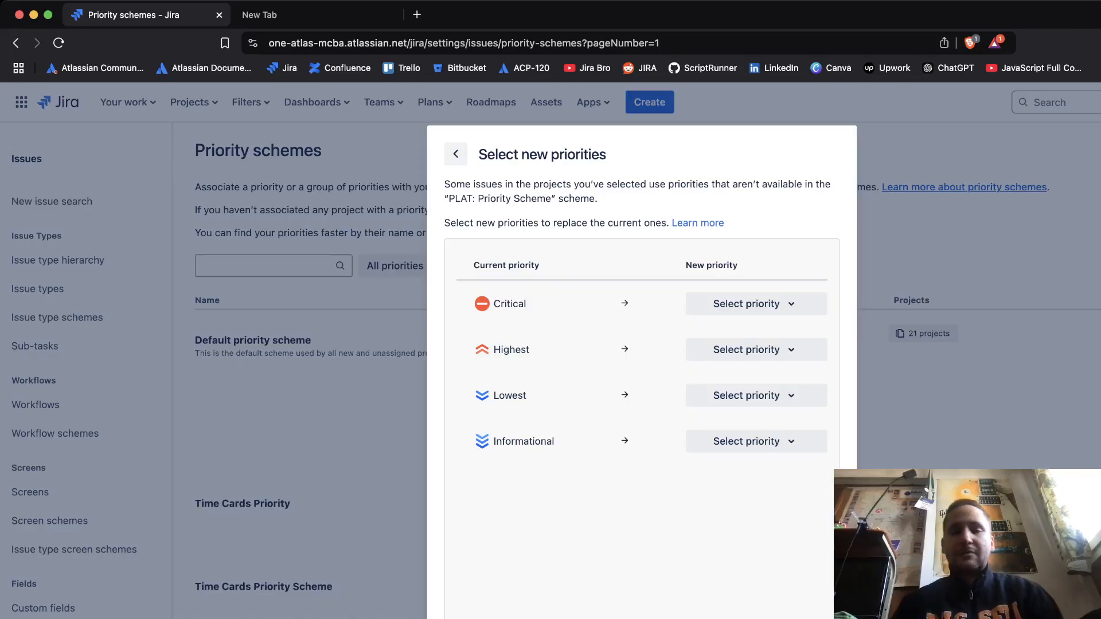
Step: Replace the Critical and Highest priorities with High, and Lowest and Informational with Low, and add the scheme
click(746, 303)
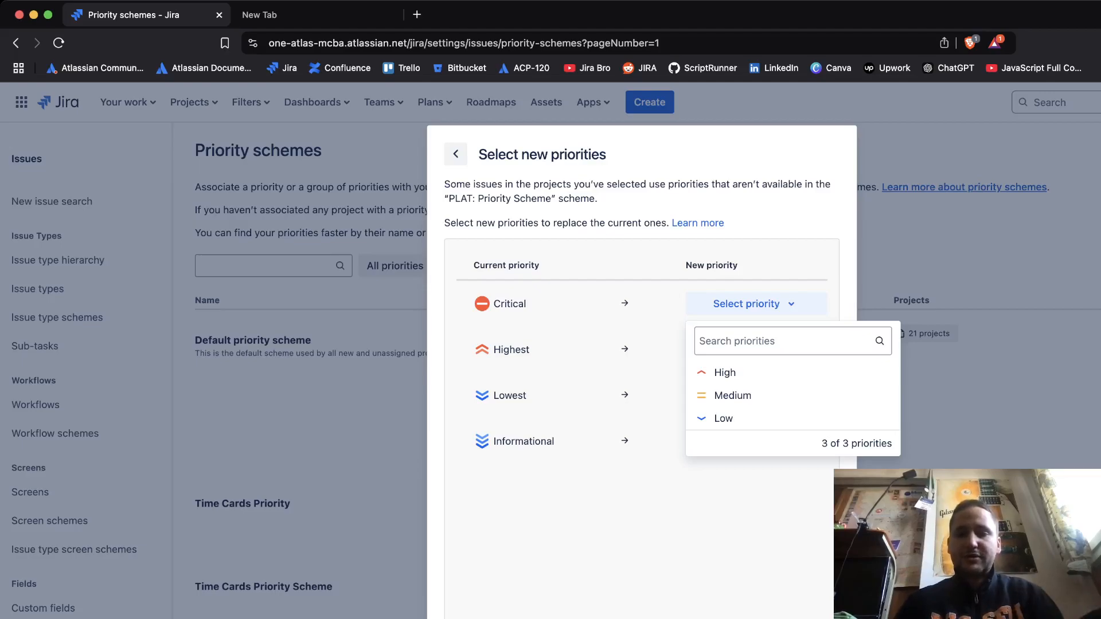
click(725, 372)
click(746, 349)
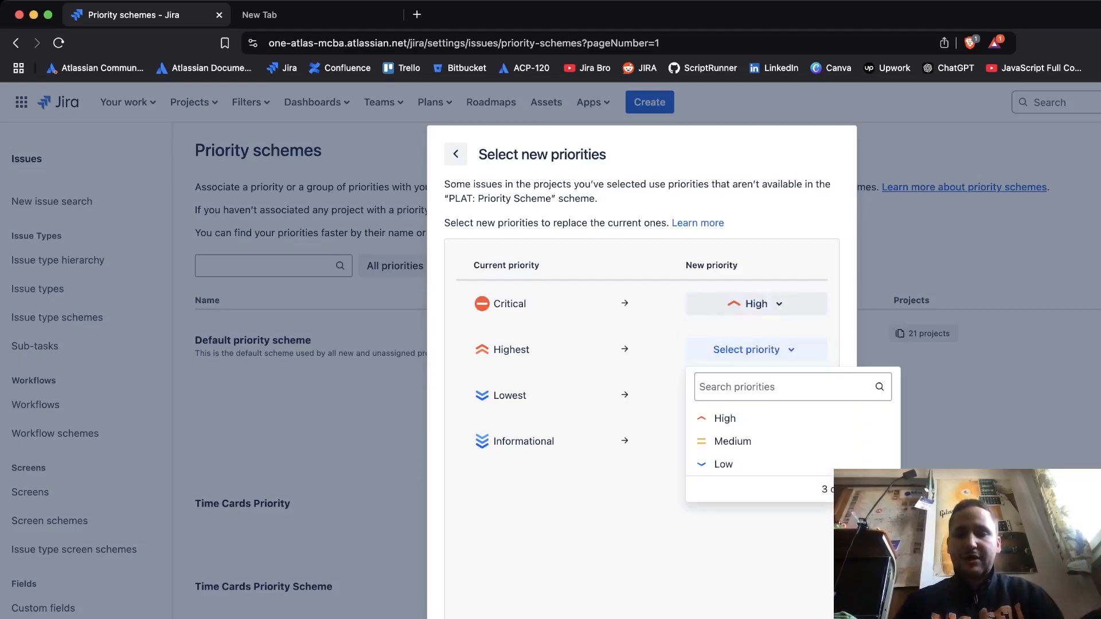
click(724, 418)
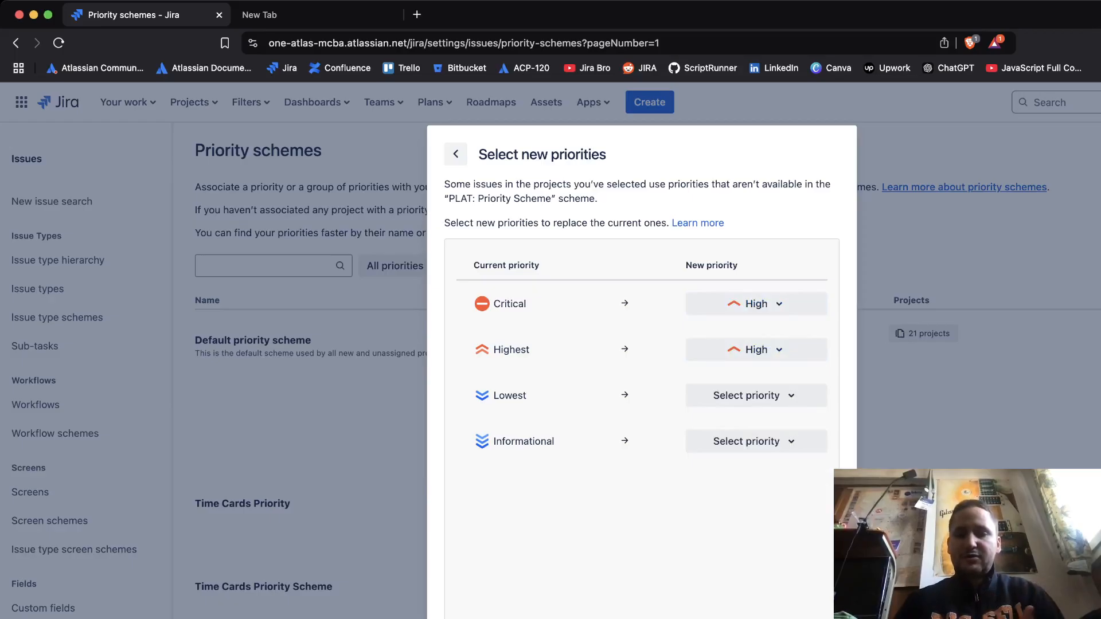
click(746, 395)
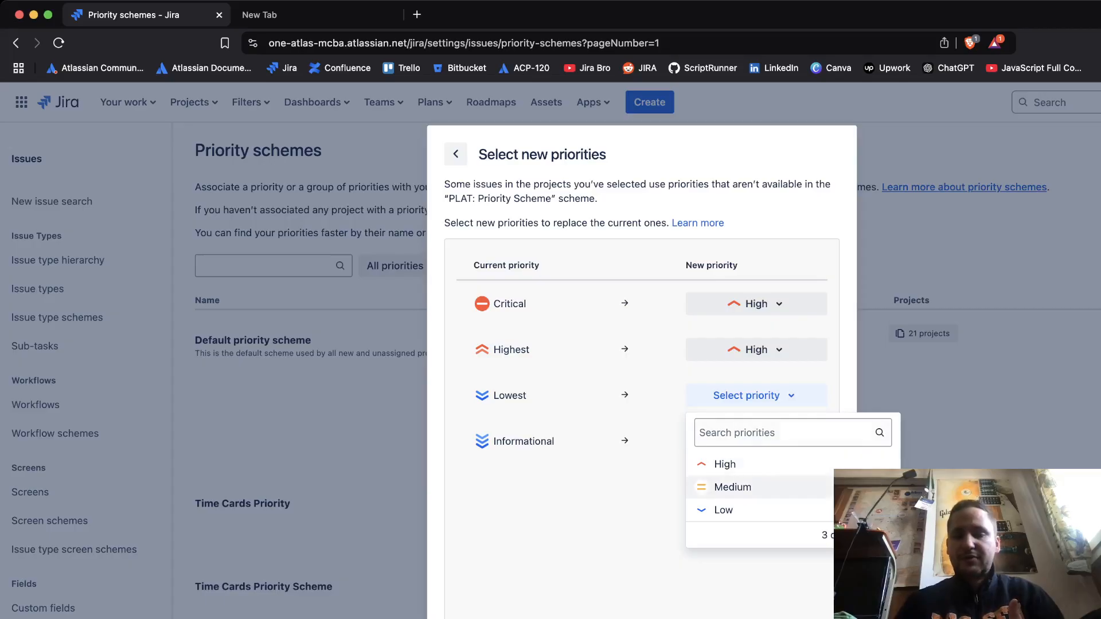
click(723, 510)
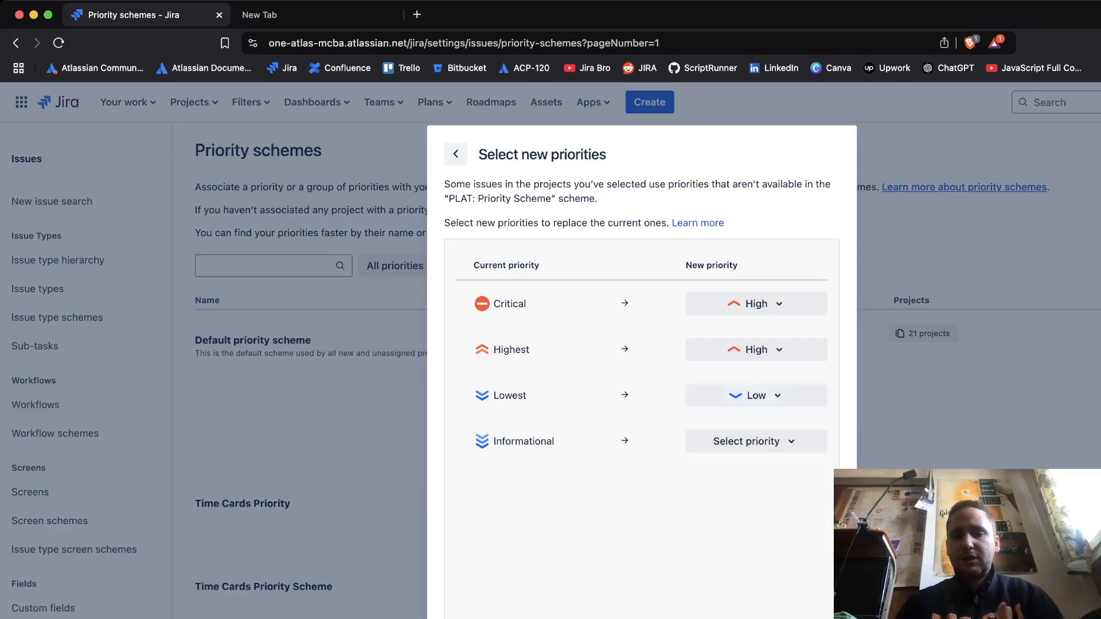
click(746, 441)
click(723, 555)
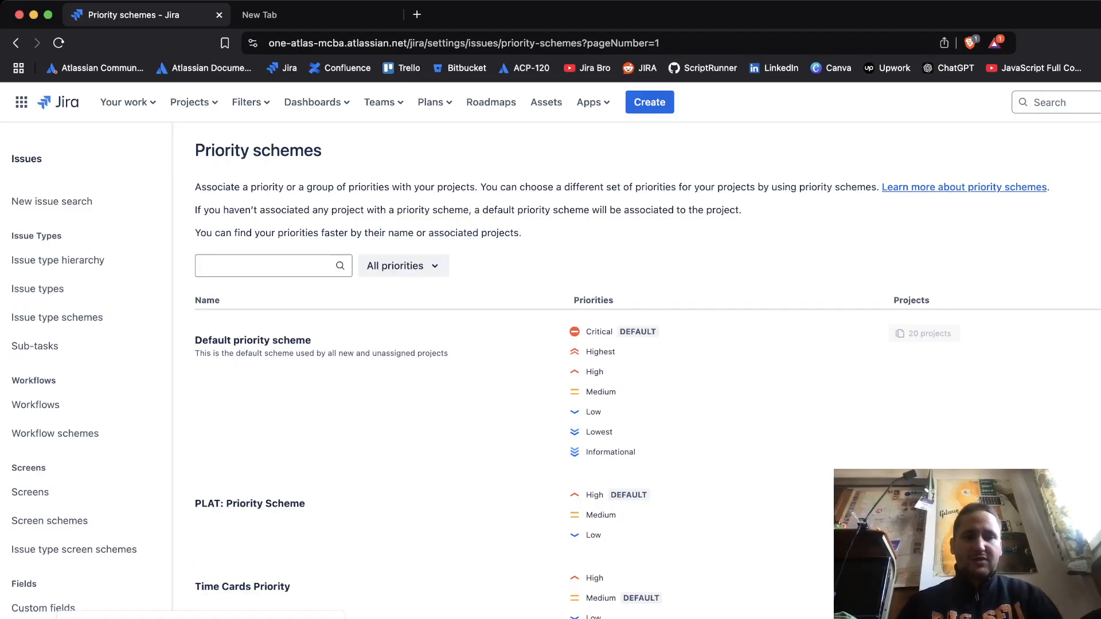
Step: Return to the Platform Development project and open its project settings
click(191, 102)
click(274, 168)
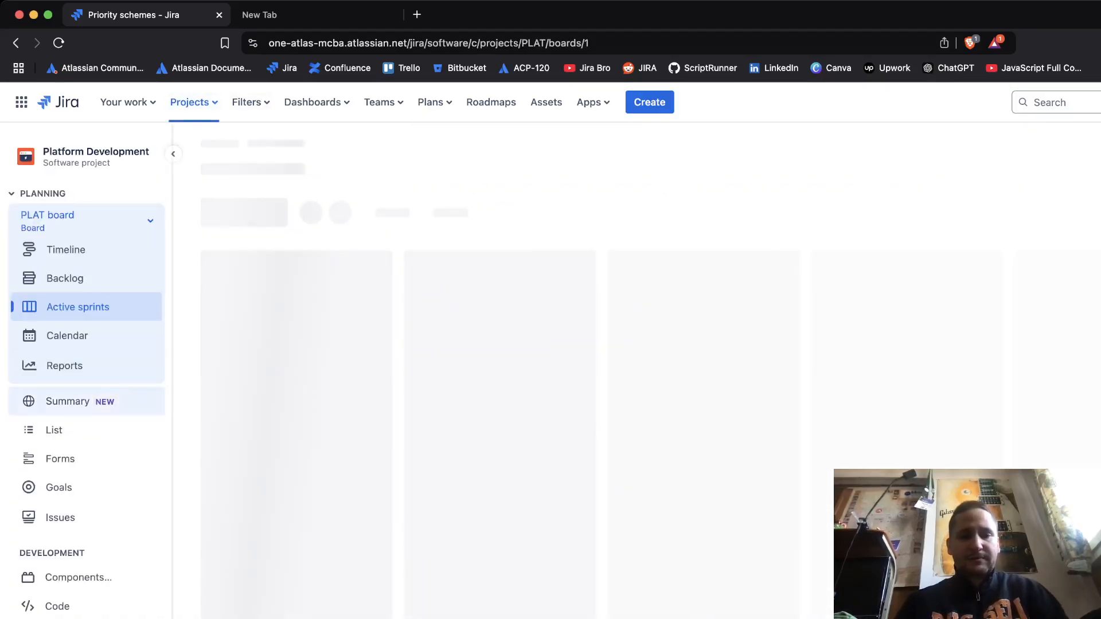
key(Tab)
key(Tab)
key(Tab)
key(Tab)
key(Tab)
key(Tab)
key(Tab)
key(Tab)
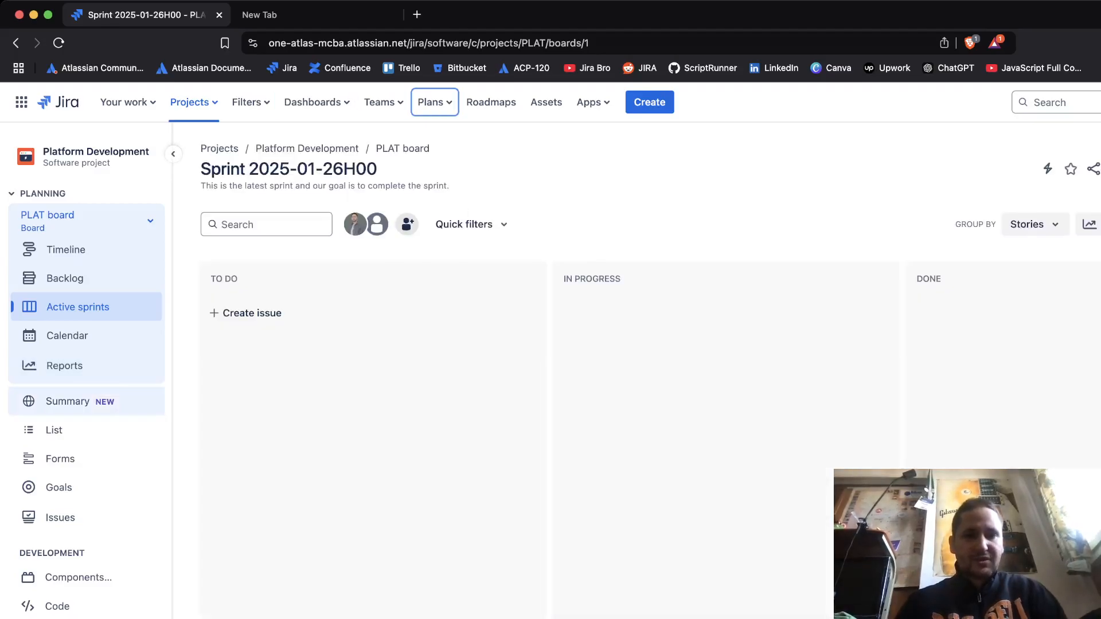
key(Tab)
key(Tab)
key(Tab)
key(Tab)
key(Tab)
key(Tab)
key(Tab)
key(Tab)
key(Tab)
key(Tab)
key(Tab)
key(Tab)
key(Tab)
key(Tab)
key(Tab)
key(Tab)
key(Tab)
key(Tab)
key(Tab)
key(Tab)
key(Tab)
key(Tab)
key(Tab)
key(Tab)
key(Tab)
key(Tab)
key(Tab)
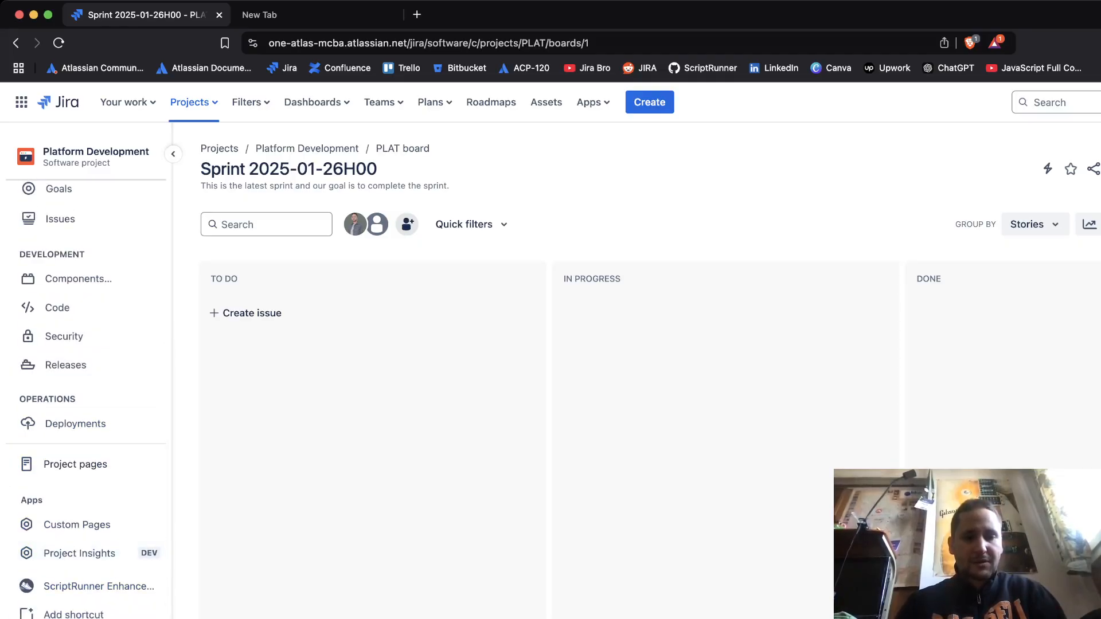
key(Return)
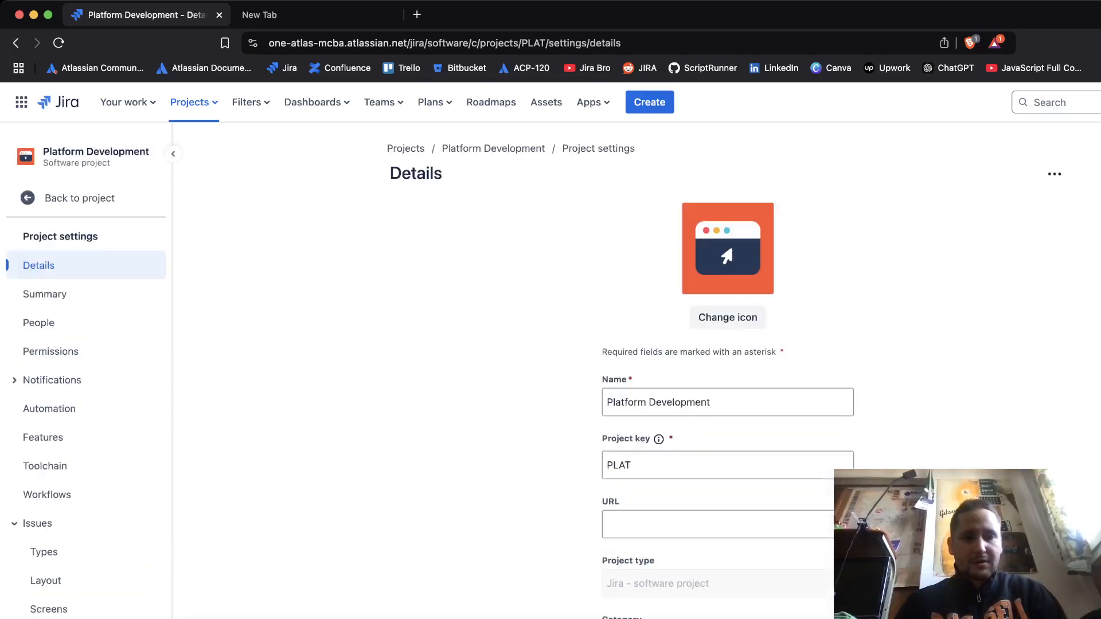
Step: Open the project's settings summary and check which priority scheme and priorities are listed under Priorities
key(Tab)
key(Return)
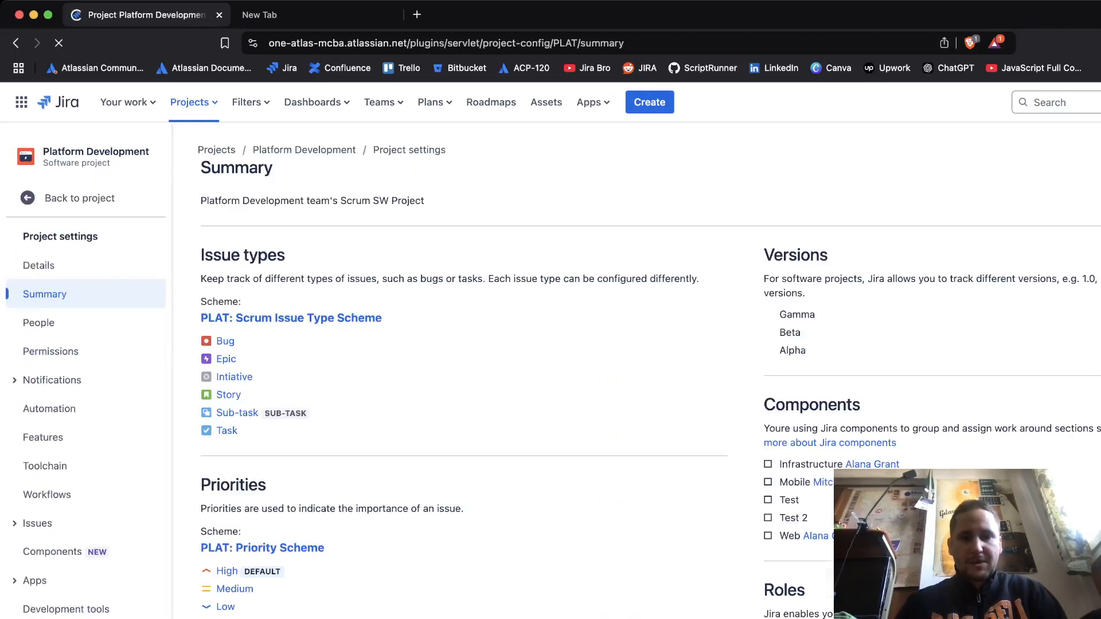
scroll(651, 371, down, 4)
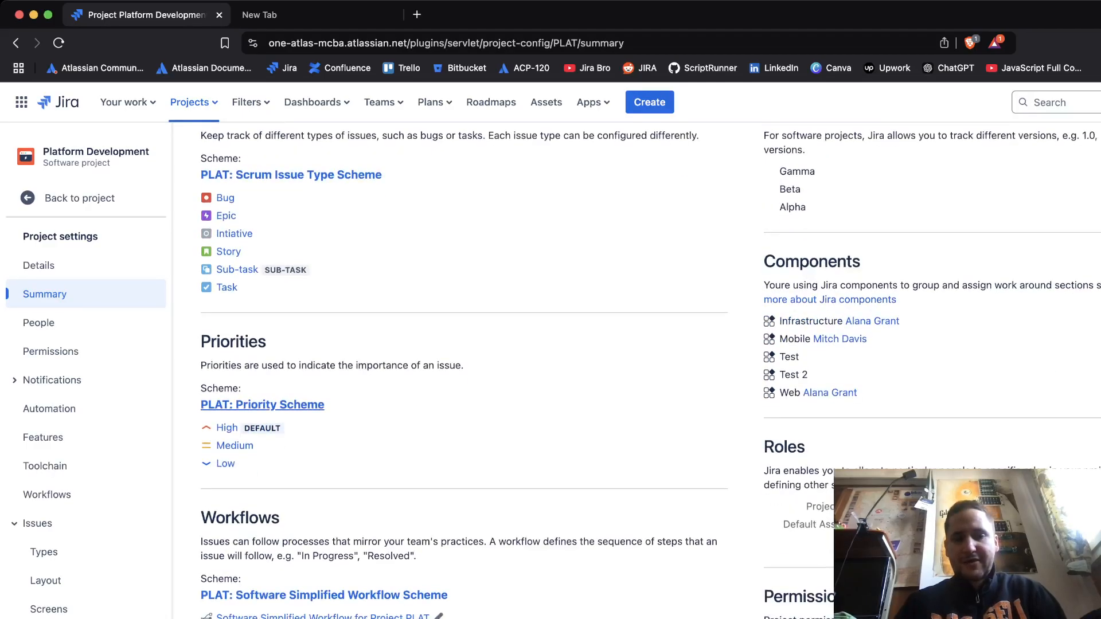
drag(199, 341, 268, 343)
click(275, 344)
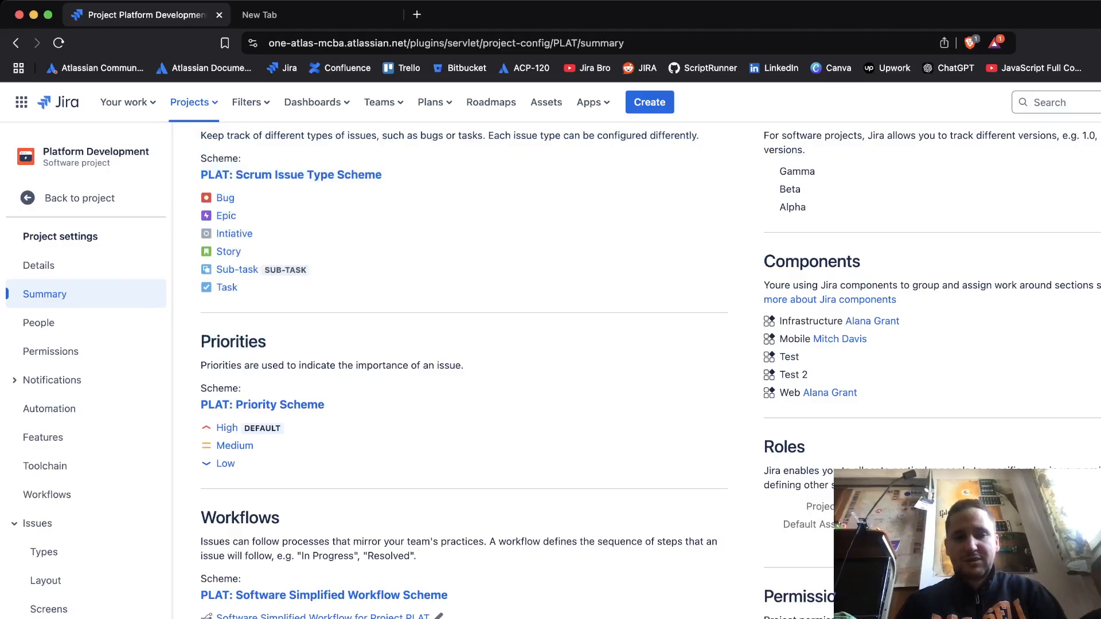
Step: Start a new issue in Platform Development, check which options its Priority field offers, and close the form without creating the issue
click(650, 102)
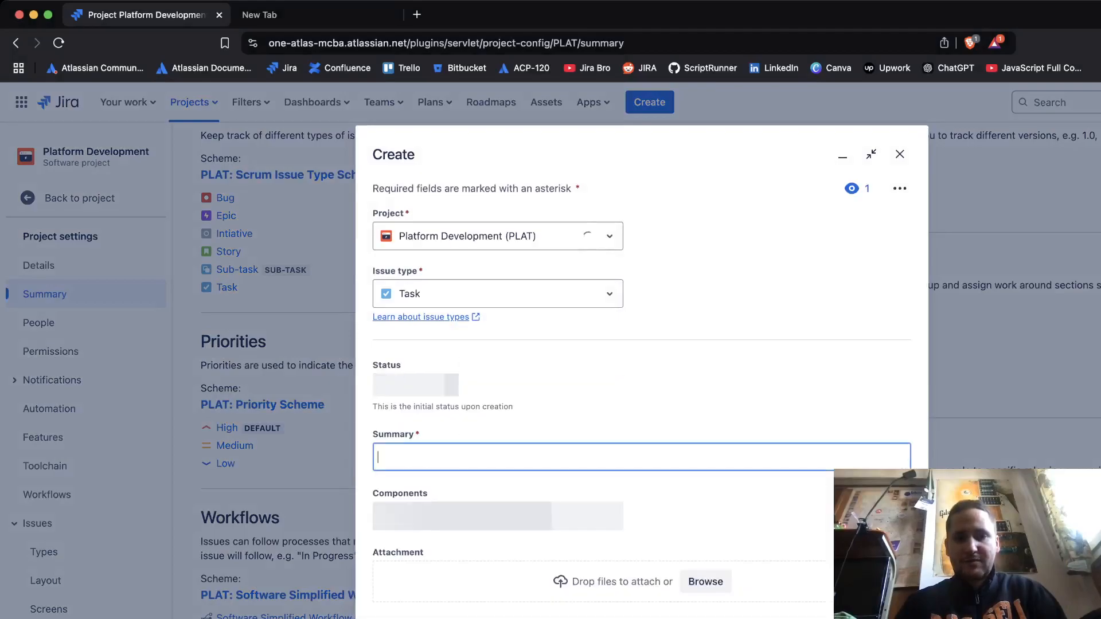
scroll(641, 397, down, 5)
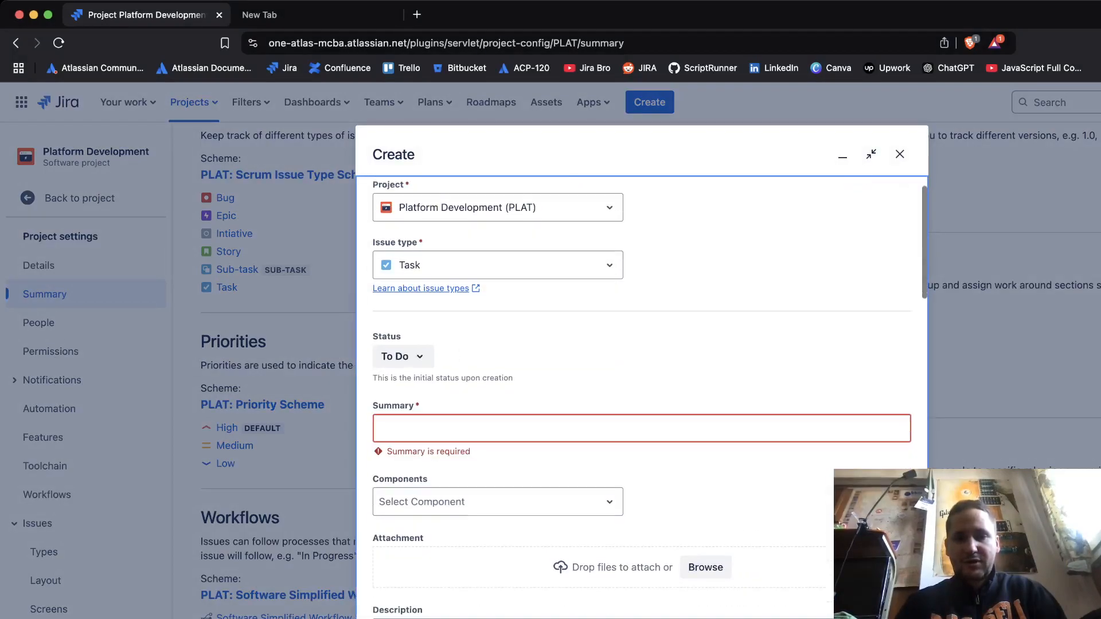
scroll(641, 396, down, 10)
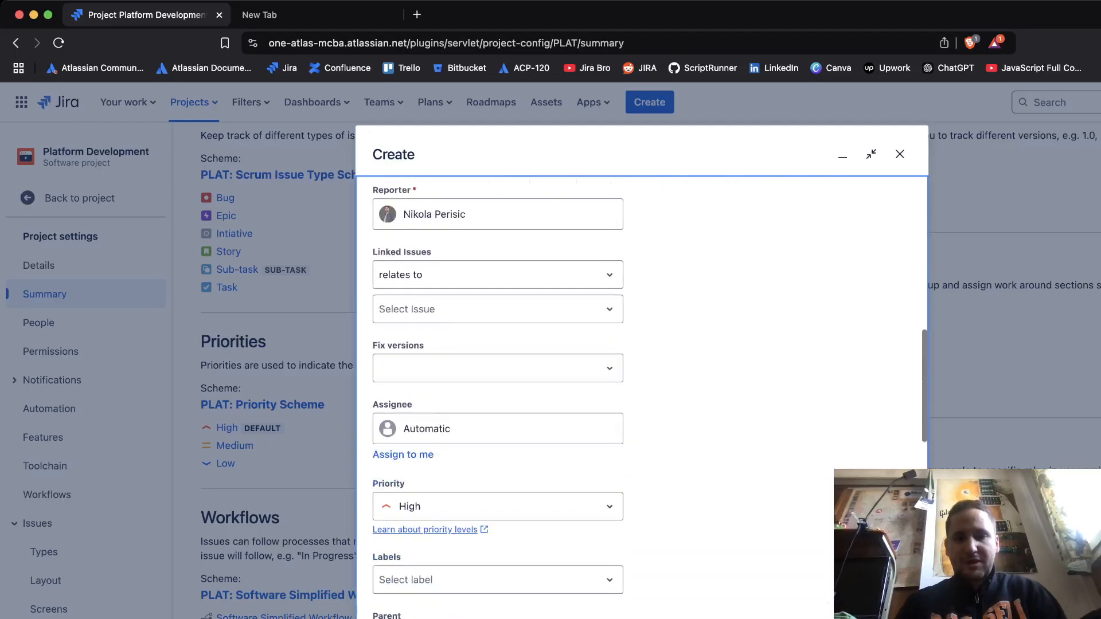
scroll(642, 396, down, 2)
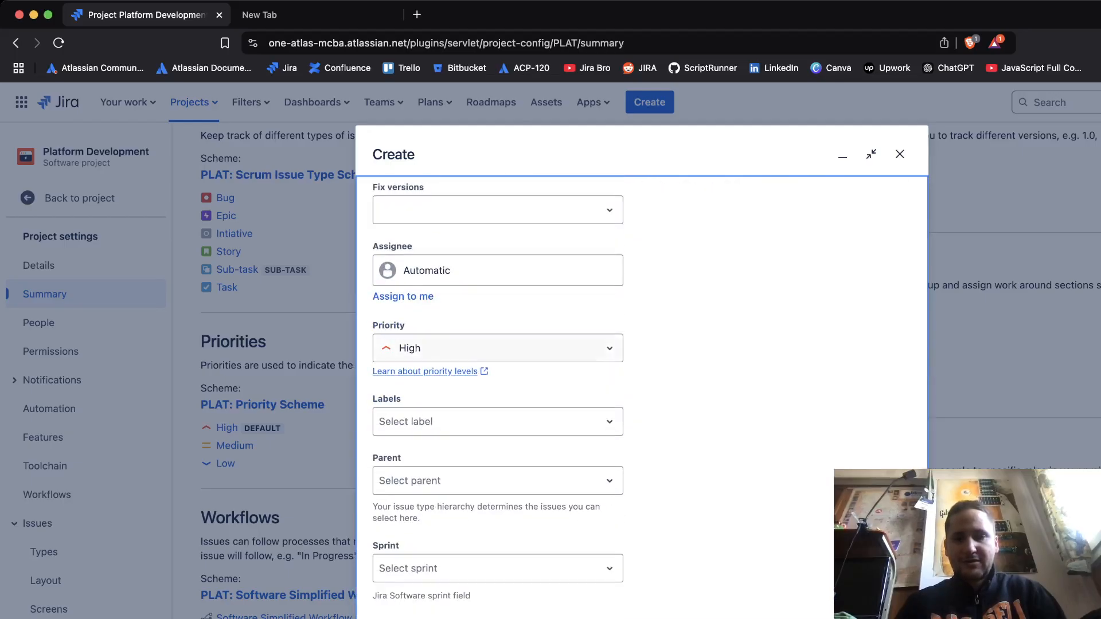
click(498, 348)
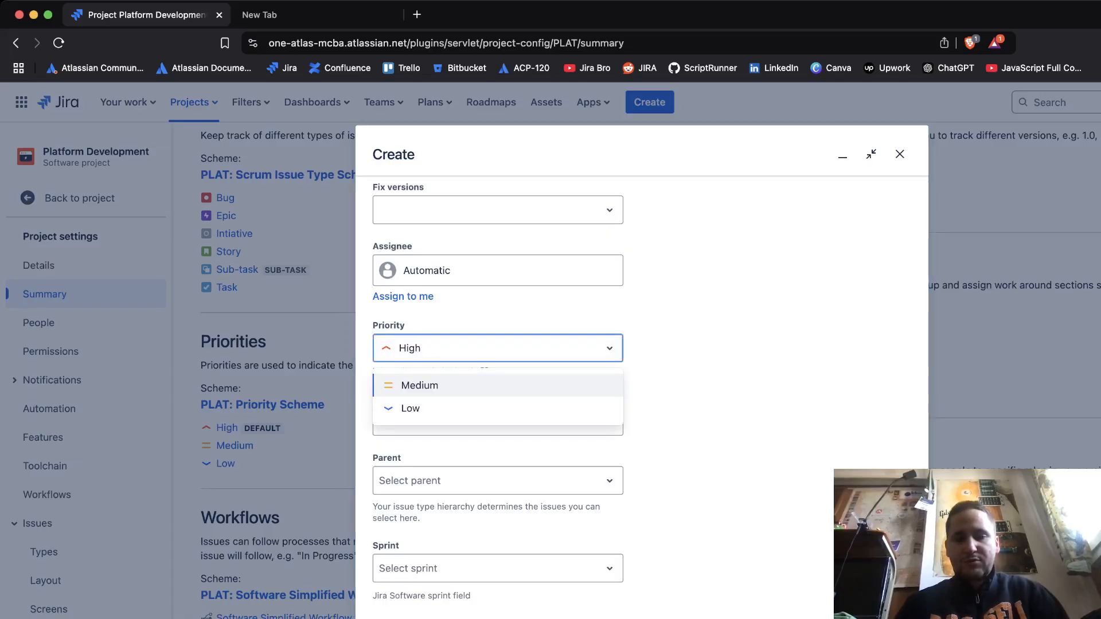
key(Down)
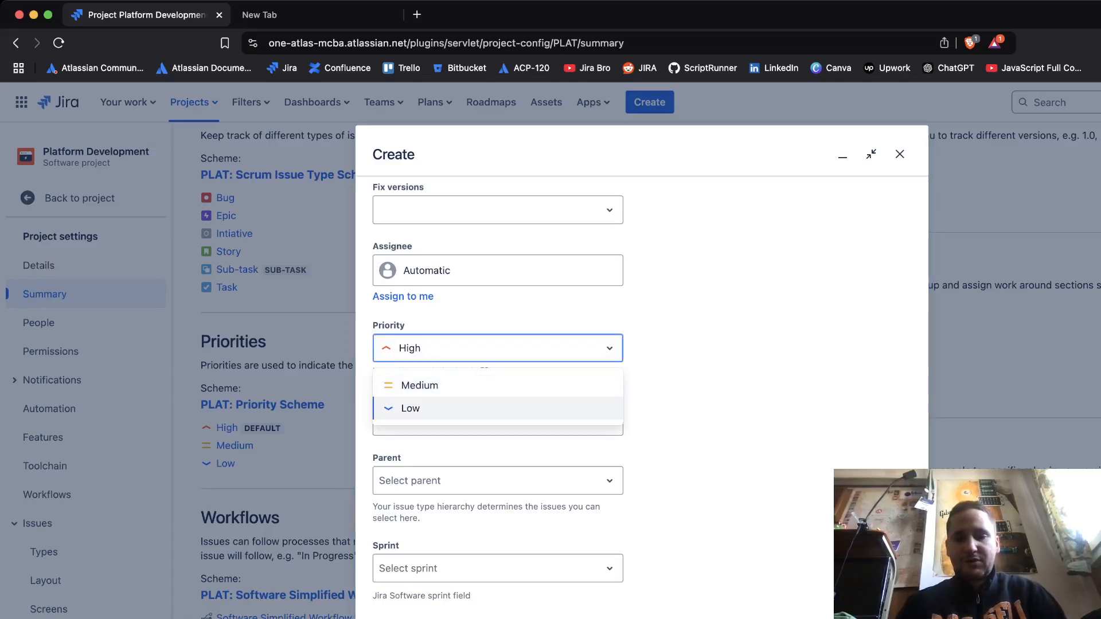
key(Escape)
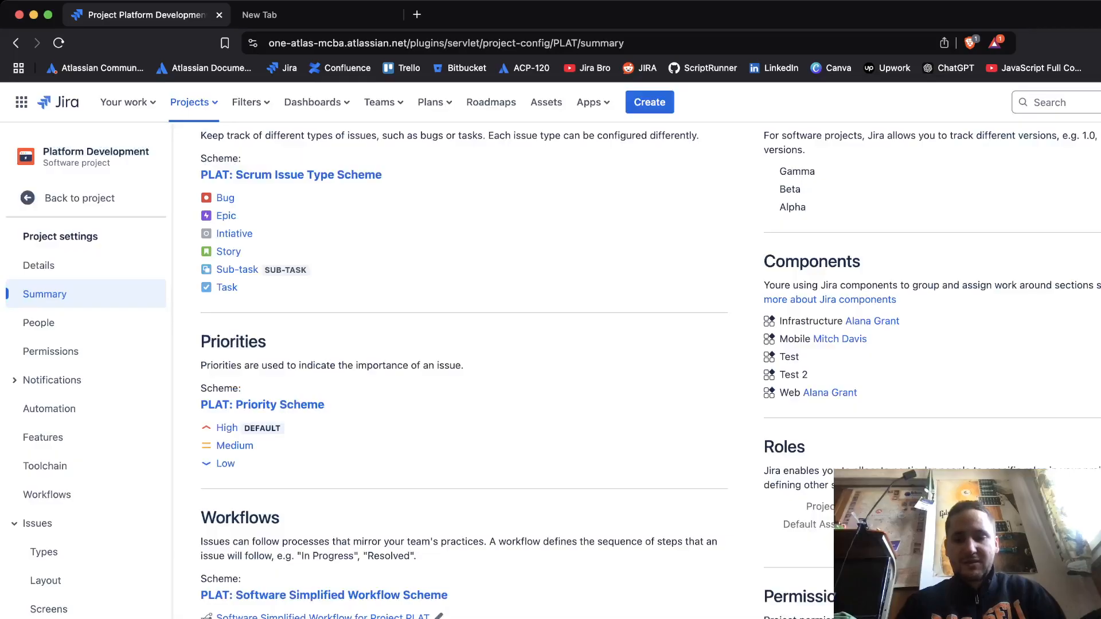